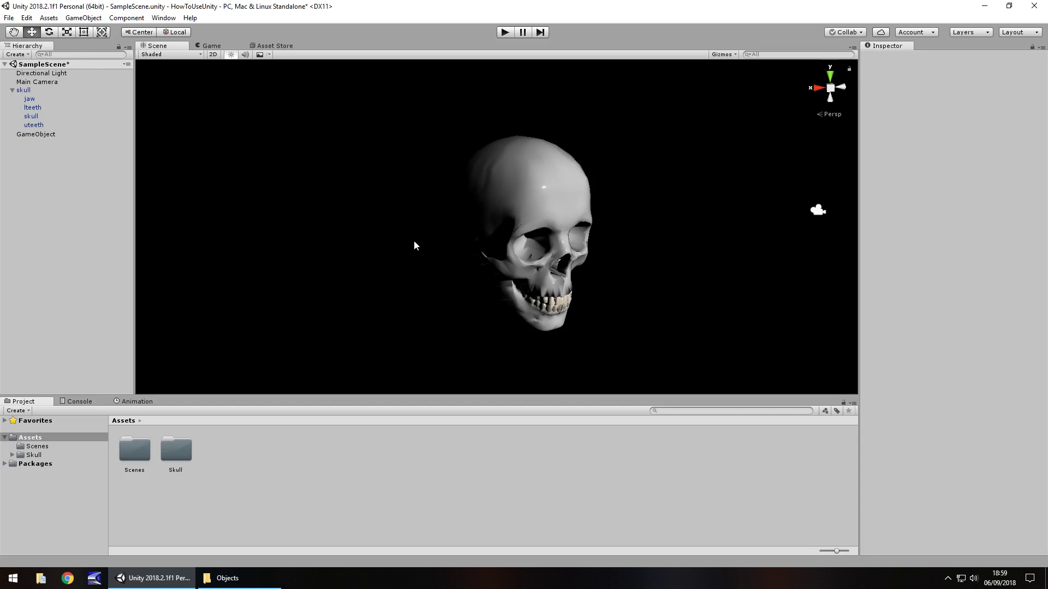
# Collapse the parent skull object's children and set its X position to 14.
pyautogui.click(12, 90)
pyautogui.click(23, 89)
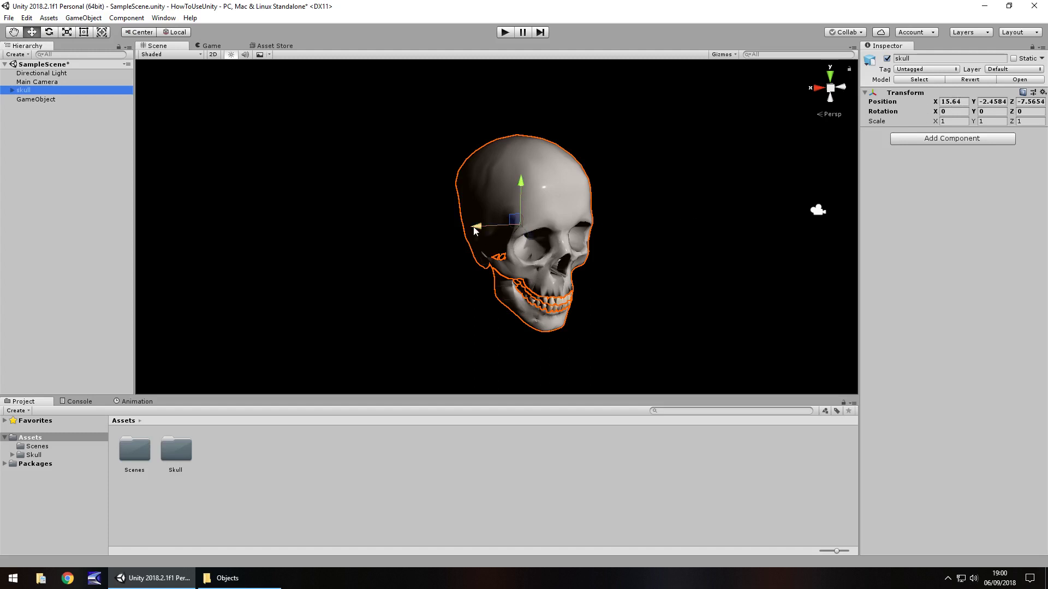
pyautogui.click(952, 101)
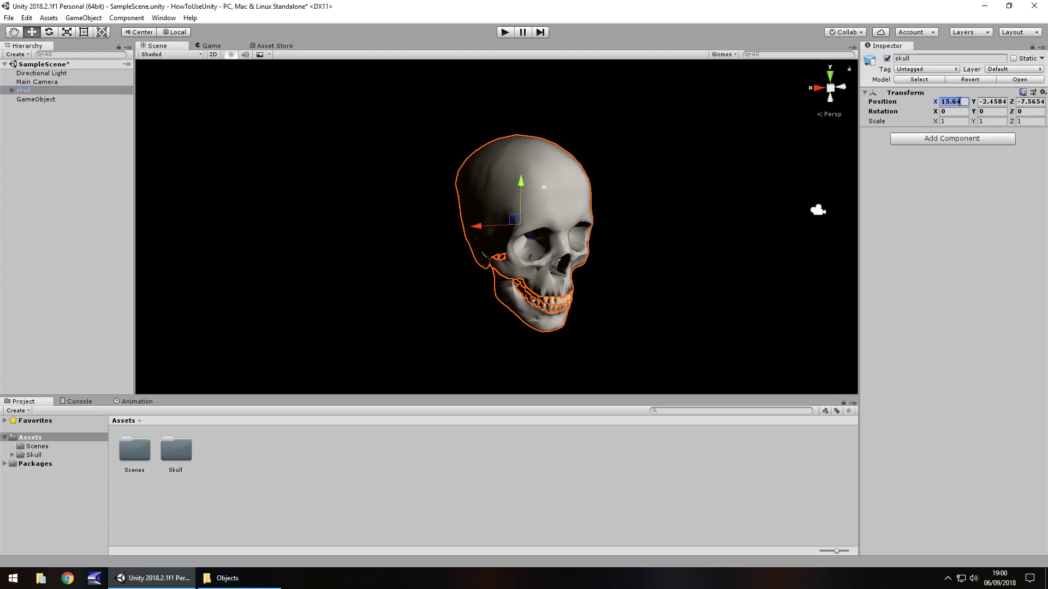
pyautogui.write('14')
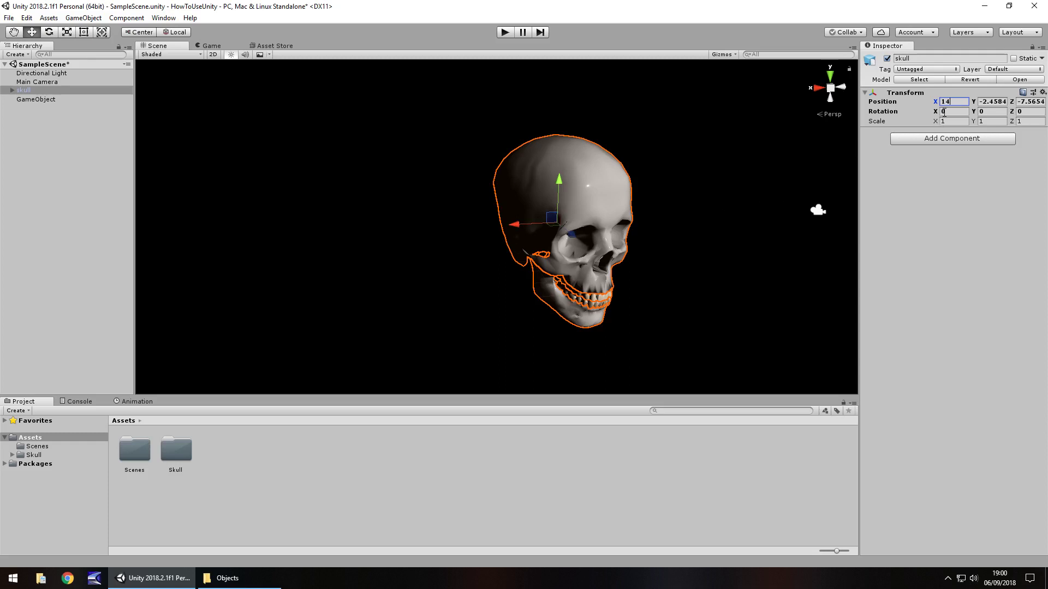
pyautogui.press('BackSpace')
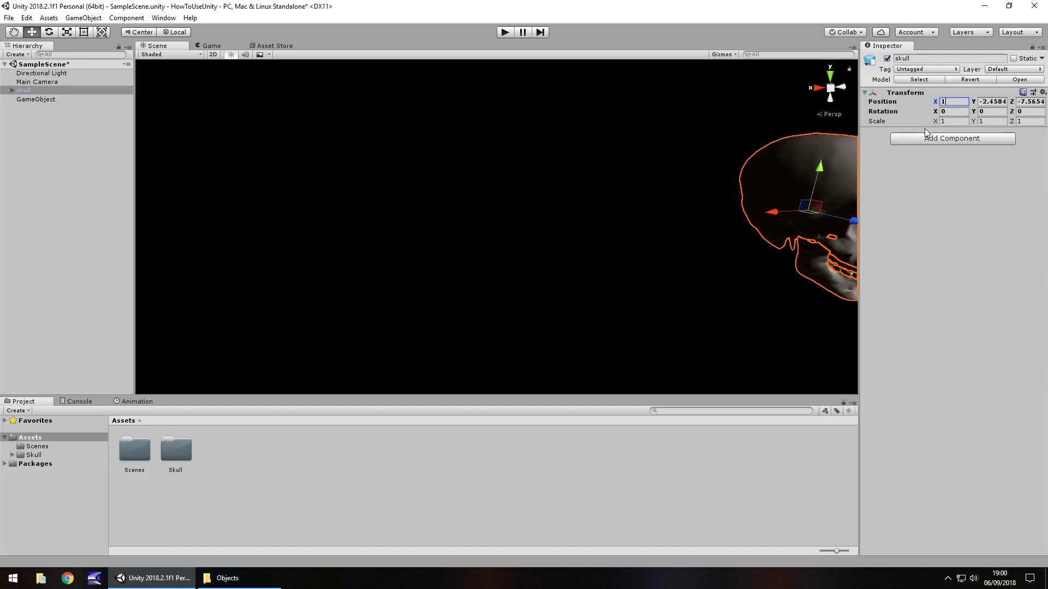
pyautogui.write('4')
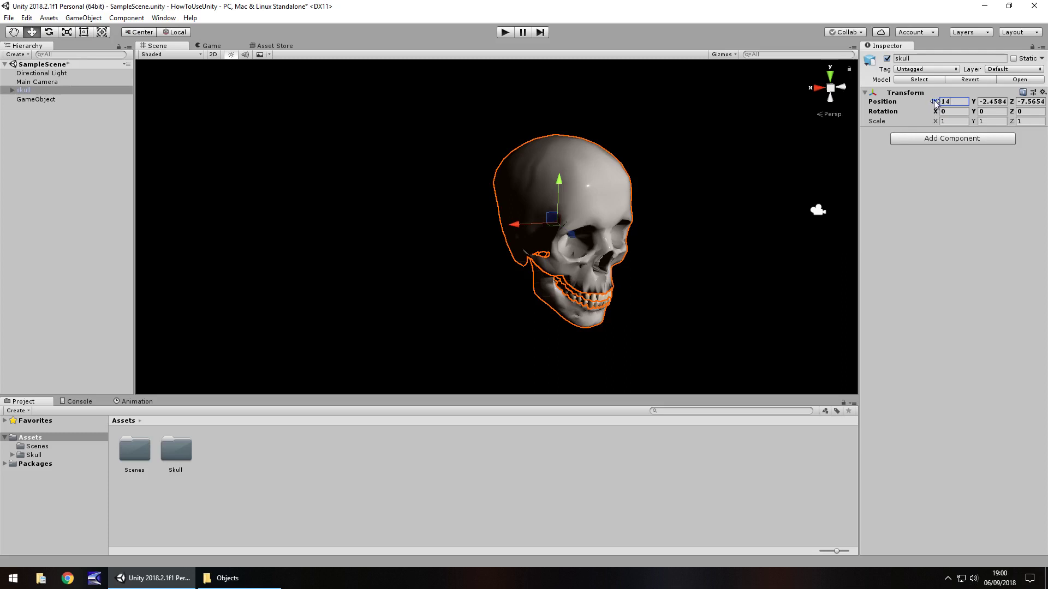
# Reposition the skull at about X 16.8 and Z -11.01, with its Y position set to -1.
pyautogui.moveTo(935, 102); pyautogui.dragTo(967, 112)
pyautogui.click(988, 102)
pyautogui.write('-1.5')
pyautogui.click(998, 101)
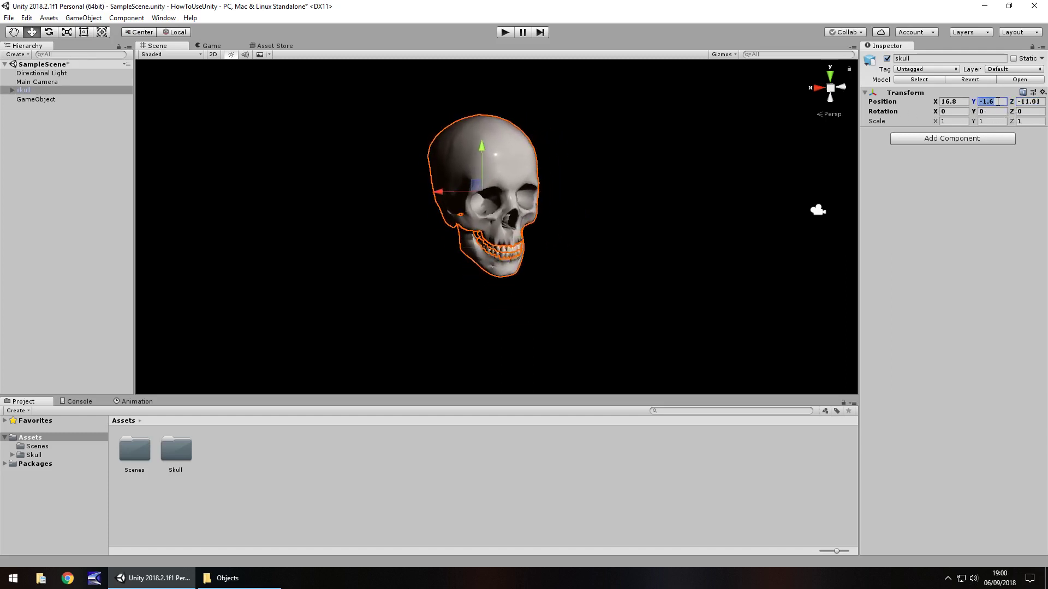
pyautogui.write('-1')
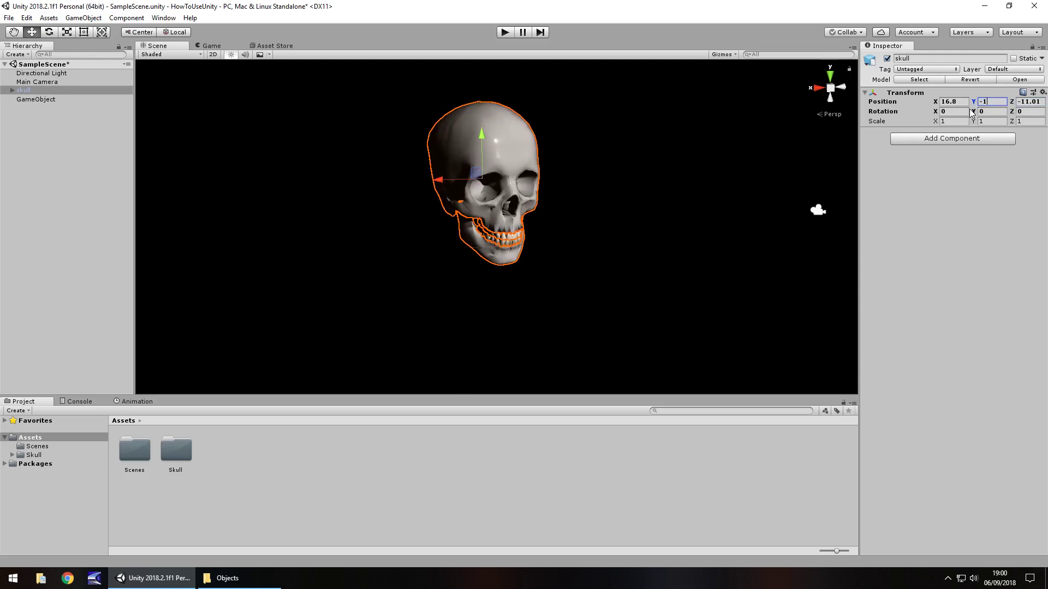
# Rotate the skull to about -37.47 on X, 26.11 on Y and -41.08 on Z.
pyautogui.moveTo(935, 112); pyautogui.dragTo(687, 143)
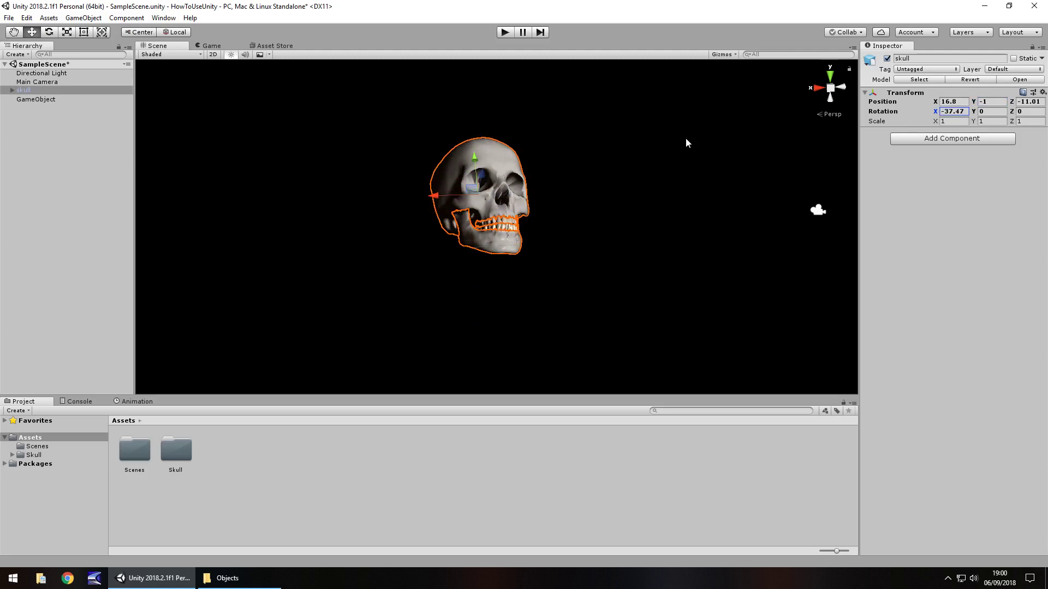
pyautogui.moveTo(973, 112); pyautogui.dragTo(774, 142)
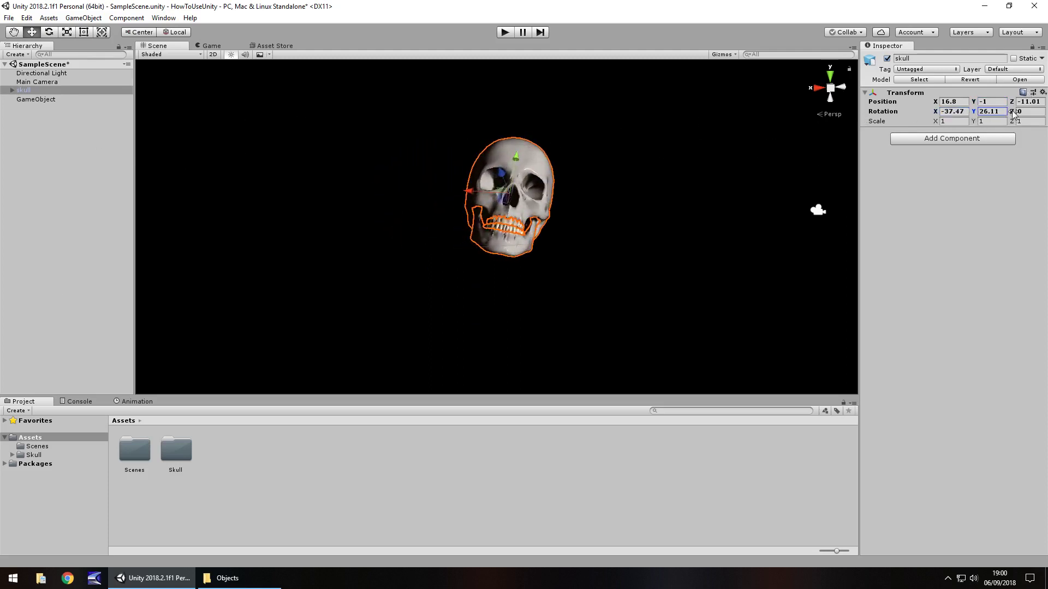
pyautogui.moveTo(1011, 112); pyautogui.dragTo(268, 102)
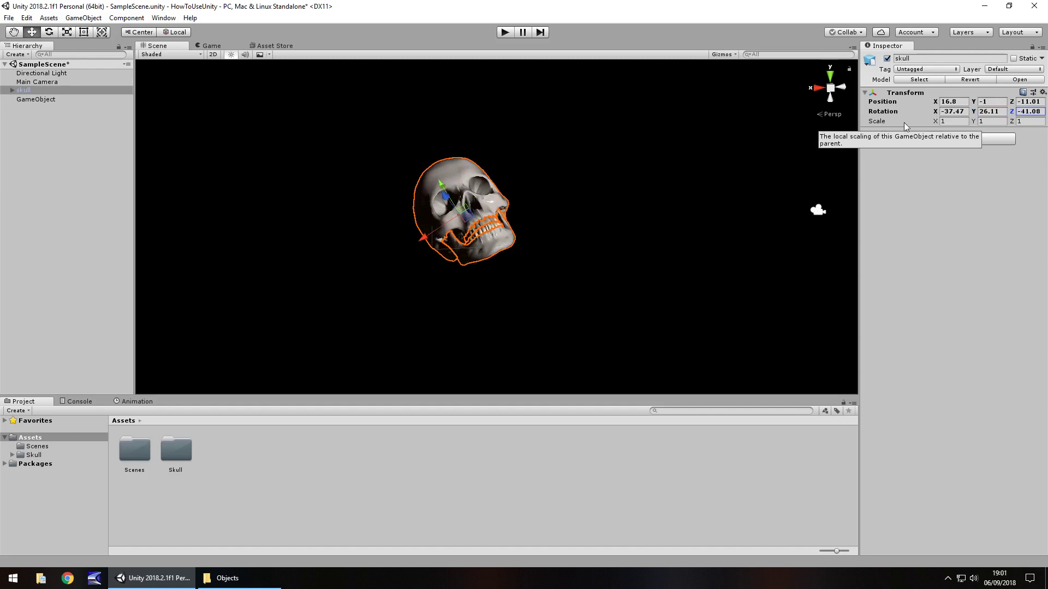
# Double the skull's size by setting its scale to 2 on all three axes.
pyautogui.click(953, 121)
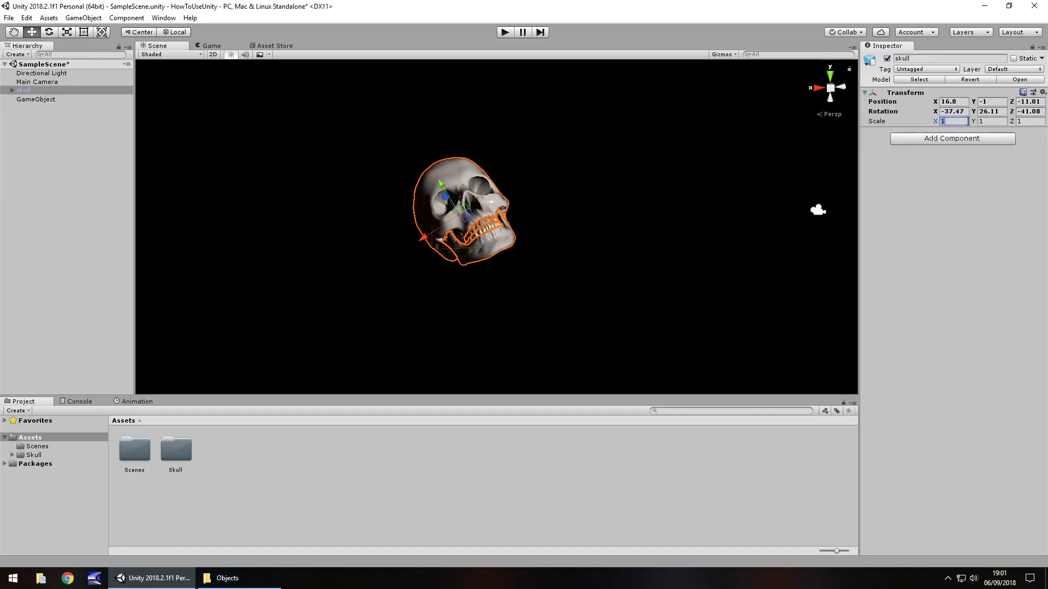
pyautogui.write('2')
pyautogui.click(995, 121)
pyautogui.write('2')
pyautogui.click(1022, 121)
pyautogui.write('2')
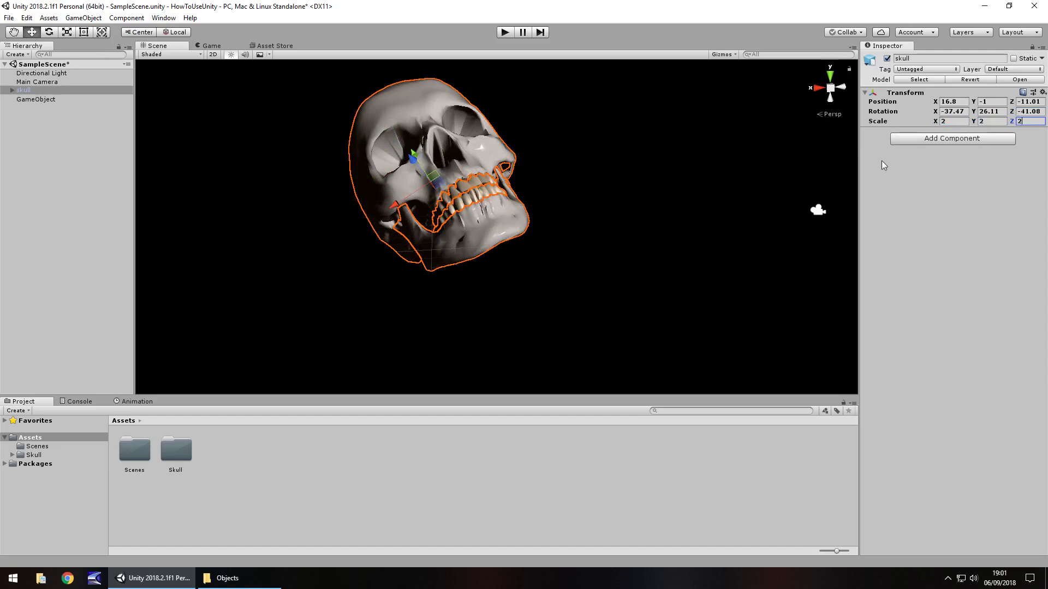
# Adjust the skull's rotation to about 19.9 on Y and 16.3 on X.
pyautogui.click(974, 113)
pyautogui.moveTo(975, 114); pyautogui.dragTo(866, 109)
pyautogui.click(947, 113)
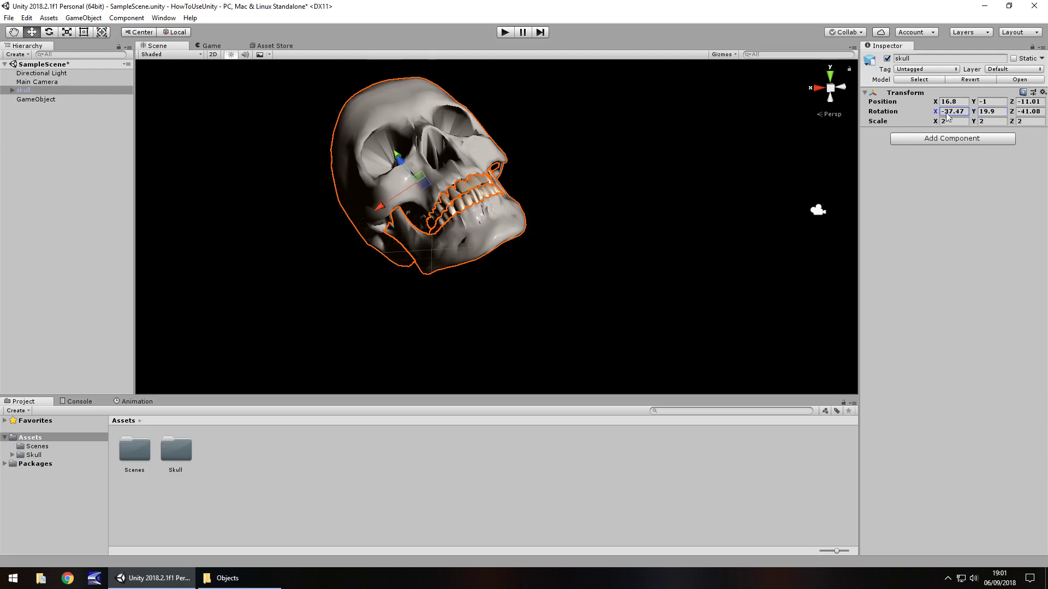
pyautogui.moveTo(934, 112); pyautogui.dragTo(94, 132)
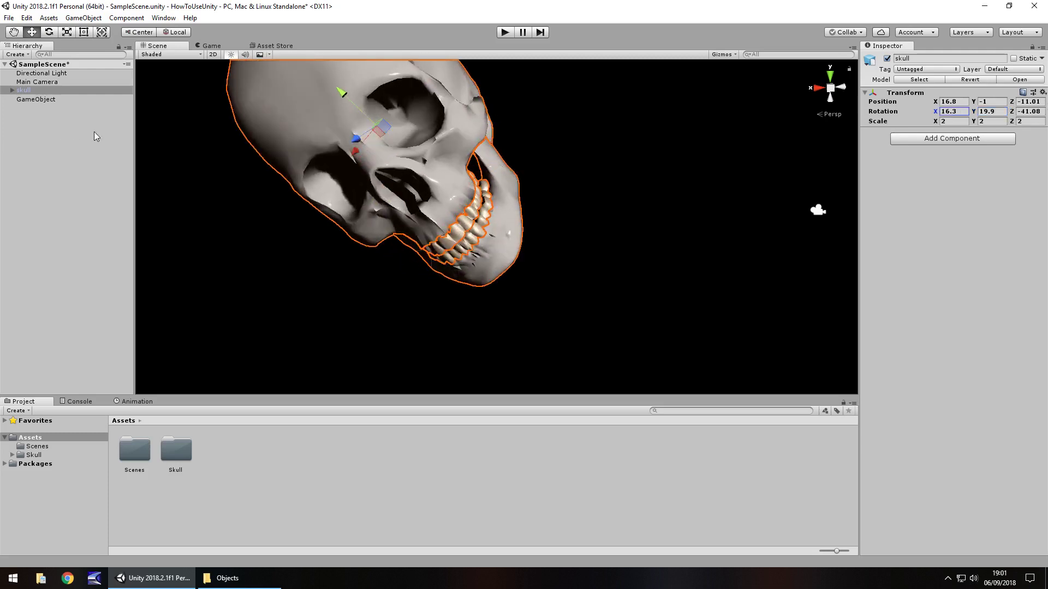
# Stretch the skull unevenly by setting its scale to 4 on X, 1 on Y and 4 on Z.
pyautogui.click(953, 121)
pyautogui.write('4')
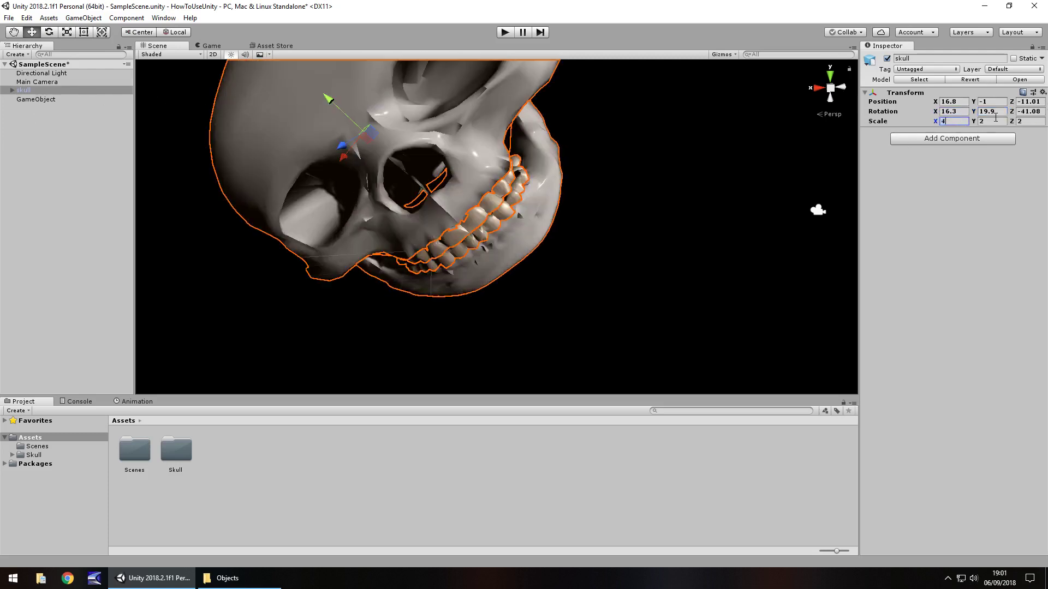
pyautogui.click(999, 121)
pyautogui.write('1')
pyautogui.click(1031, 121)
pyautogui.write('4')
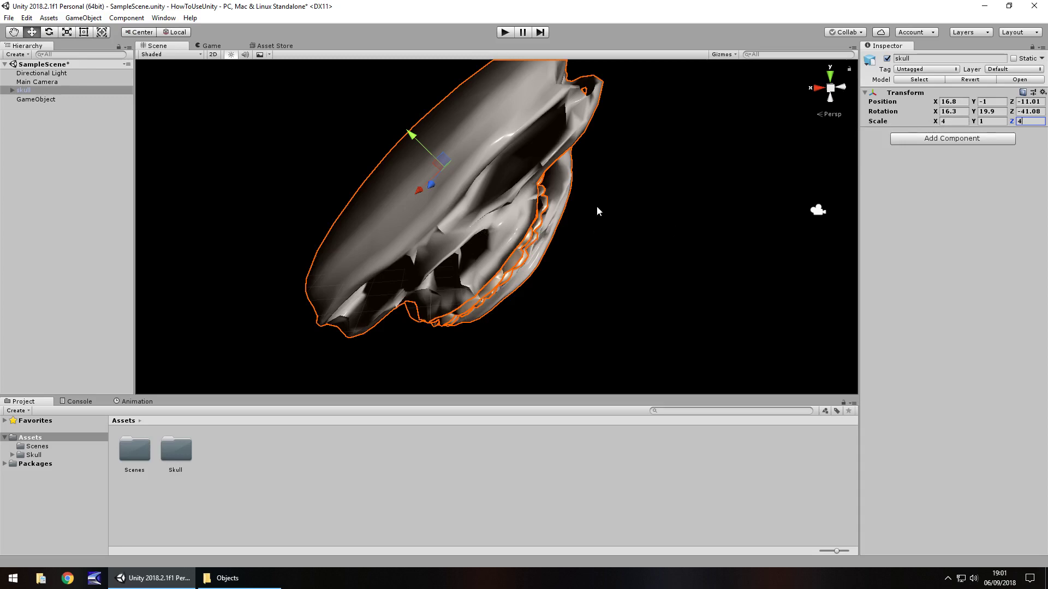
# Change the skull's X scale to a negative value of about -7.
pyautogui.click(941, 121)
pyautogui.write('6.9')
pyautogui.moveTo(934, 120); pyautogui.dragTo(900, 138)
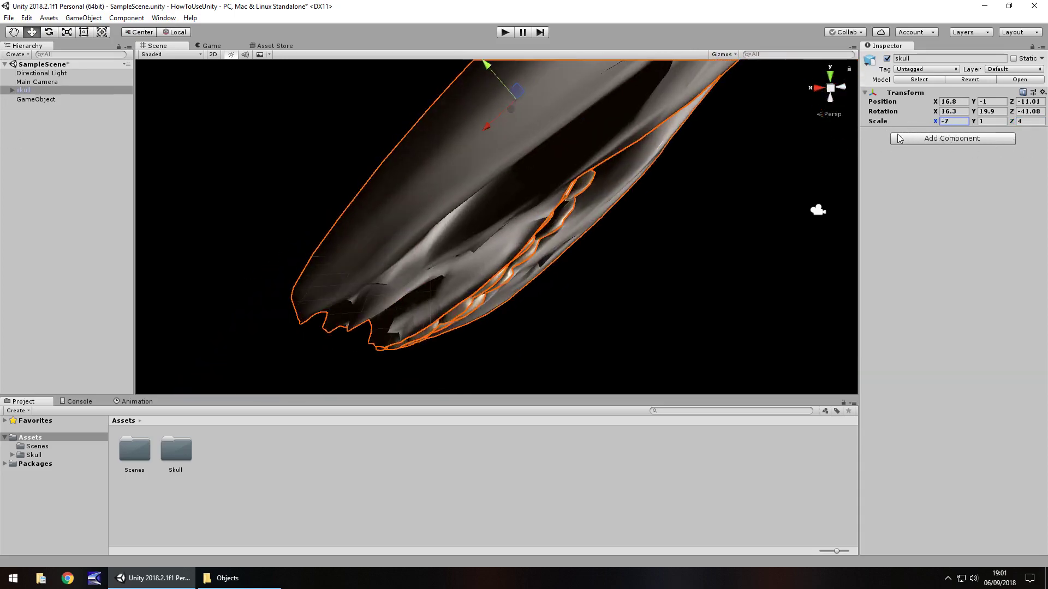
# Reset the skull's rotation to 0 on the X, Y and Z axes.
pyautogui.click(956, 111)
pyautogui.write('0')
pyautogui.press('Tab')
pyautogui.write('0')
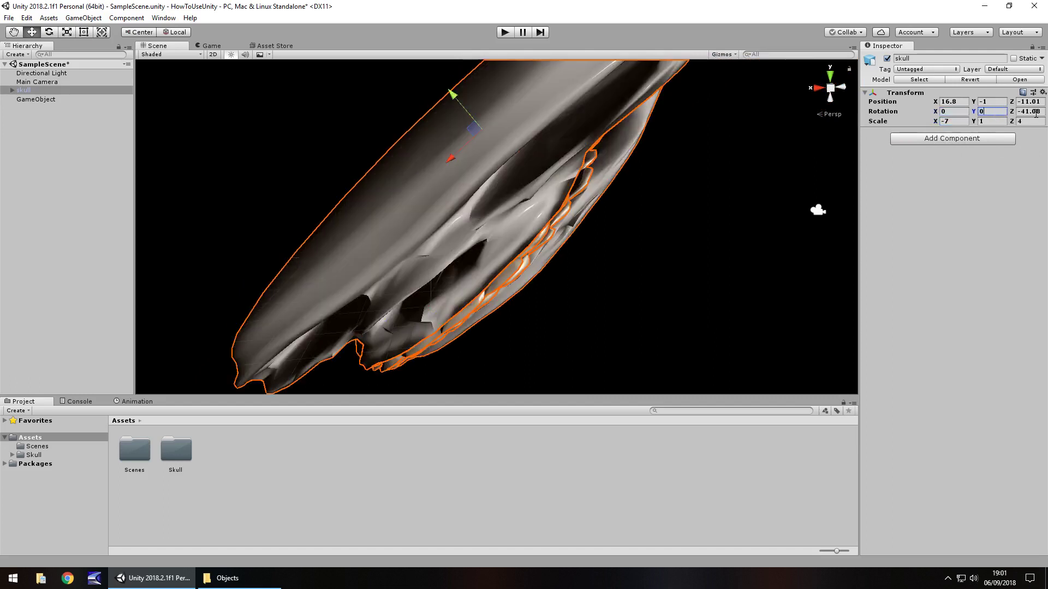
pyautogui.press('Tab')
pyautogui.write('0')
# Set the skull's scale to 0 on all three axes.
pyautogui.click(954, 121)
pyautogui.write('0')
pyautogui.press('Tab')
pyautogui.write('0')
pyautogui.press('Tab')
pyautogui.write('0')
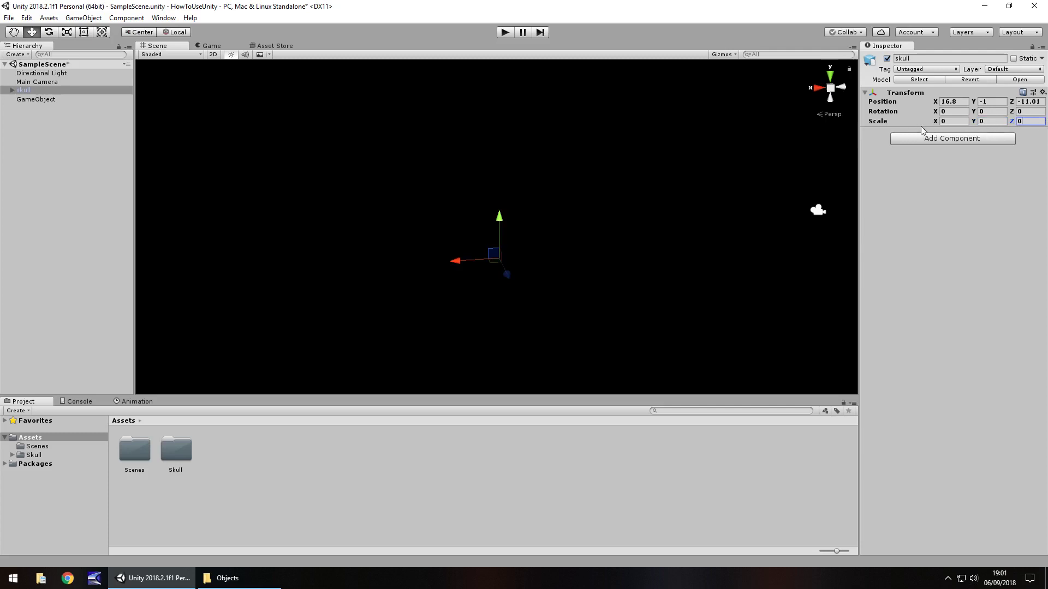
# Restore the skull's scale to 1 on all three axes, deselect it and select the parent skull object again.
pyautogui.click(954, 121)
pyautogui.write('1')
pyautogui.click(990, 122)
pyautogui.write('1')
pyautogui.click(1029, 121)
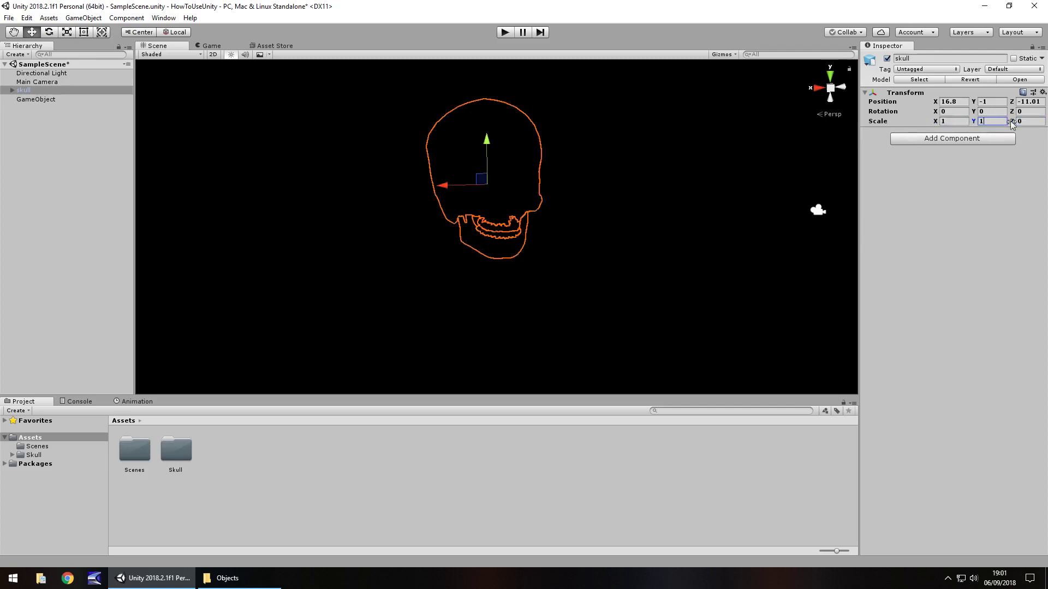
pyautogui.write('1')
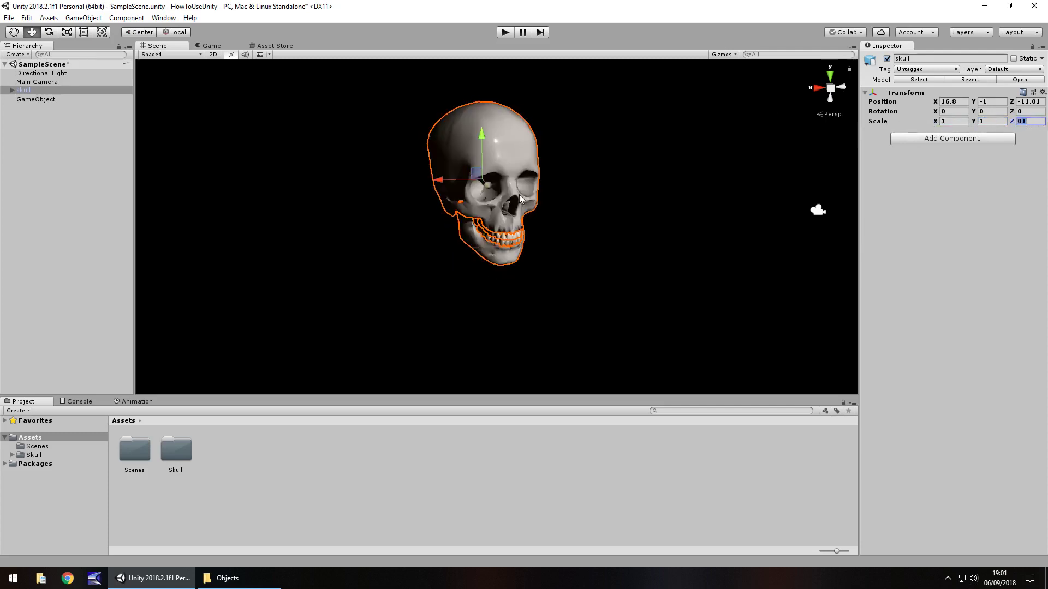
pyautogui.click(548, 246)
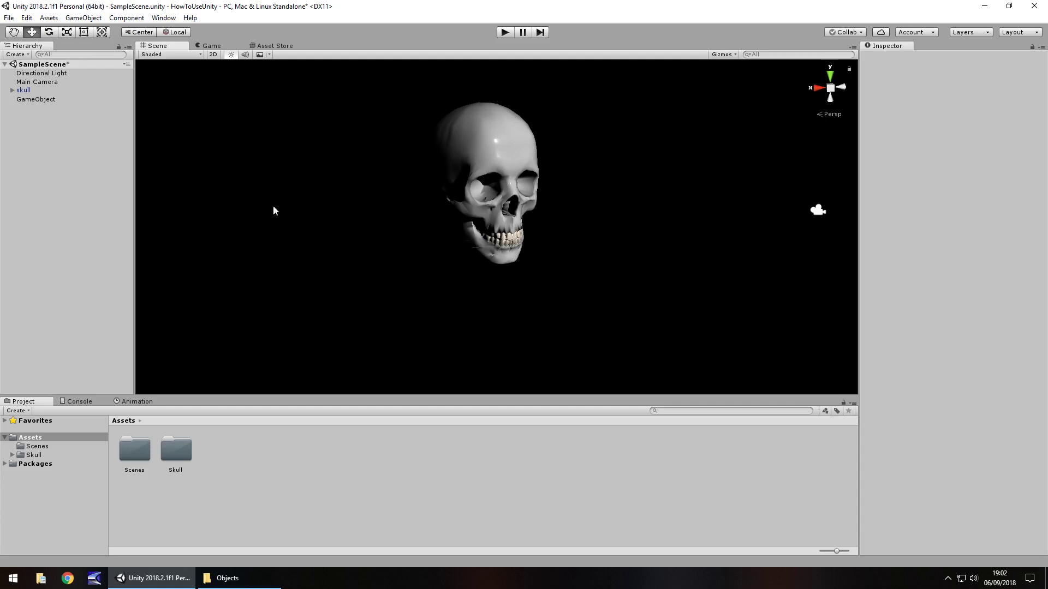
pyautogui.click(25, 91)
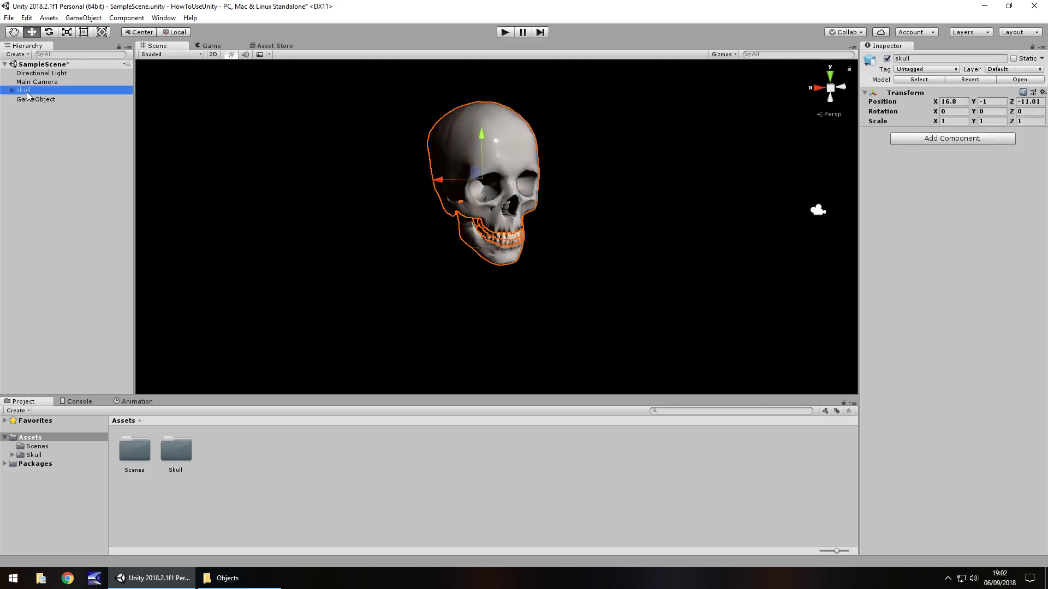